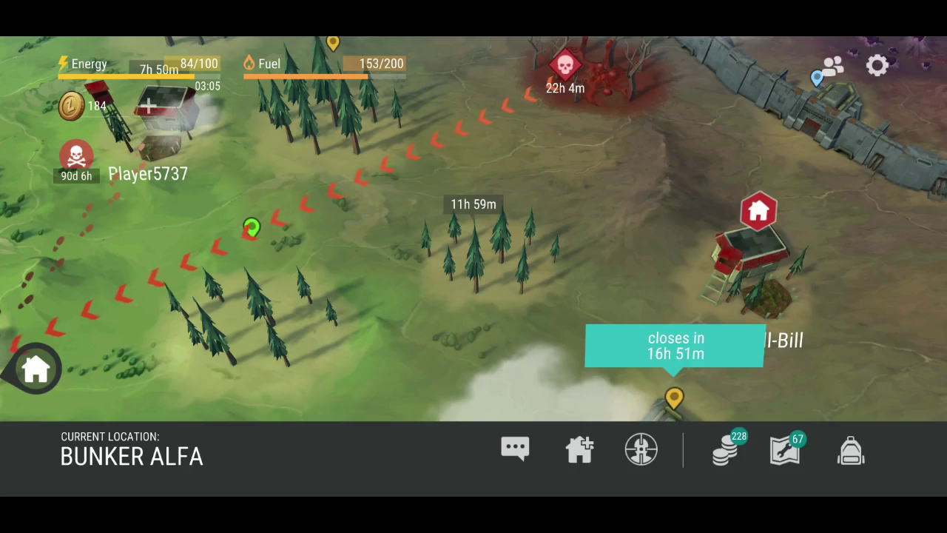
Drive to the location at N 50.05835, E -110.0226 and enter it.
click(488, 277)
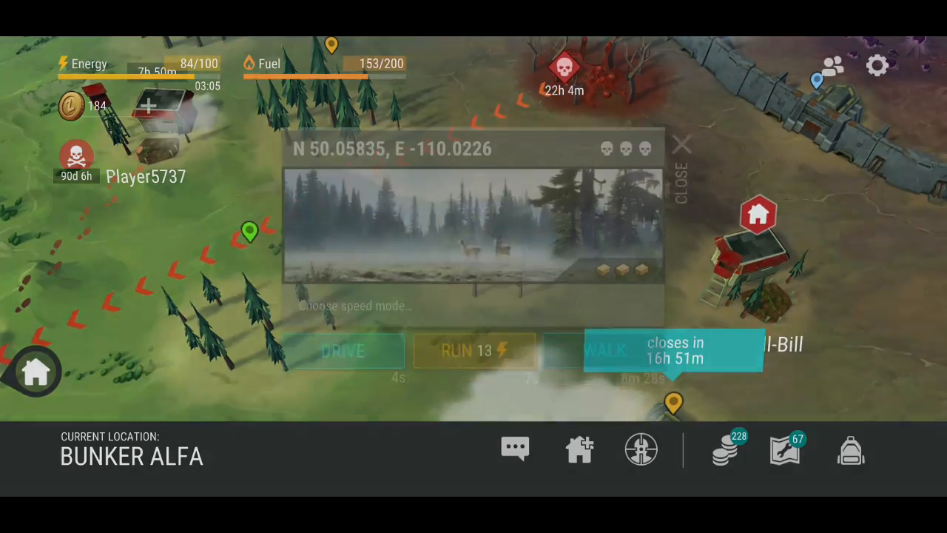
click(345, 353)
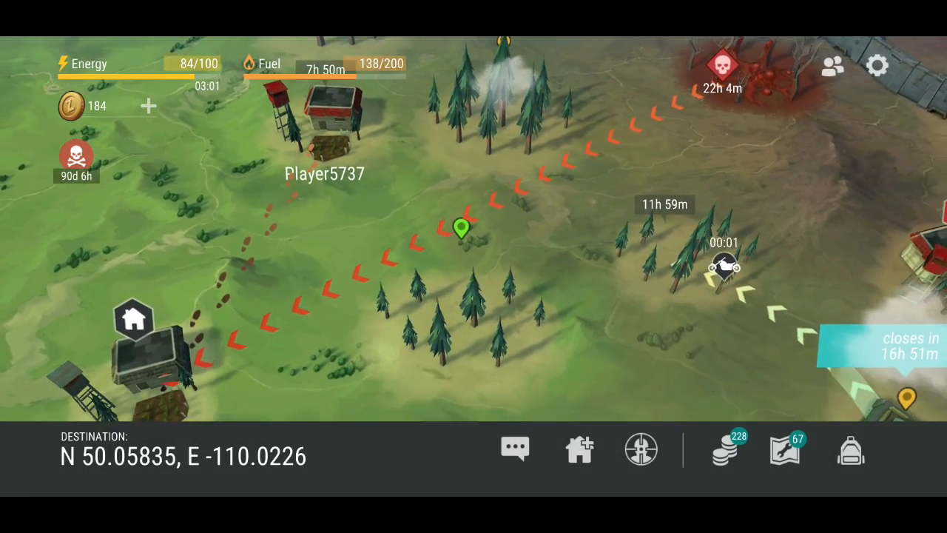
click(666, 316)
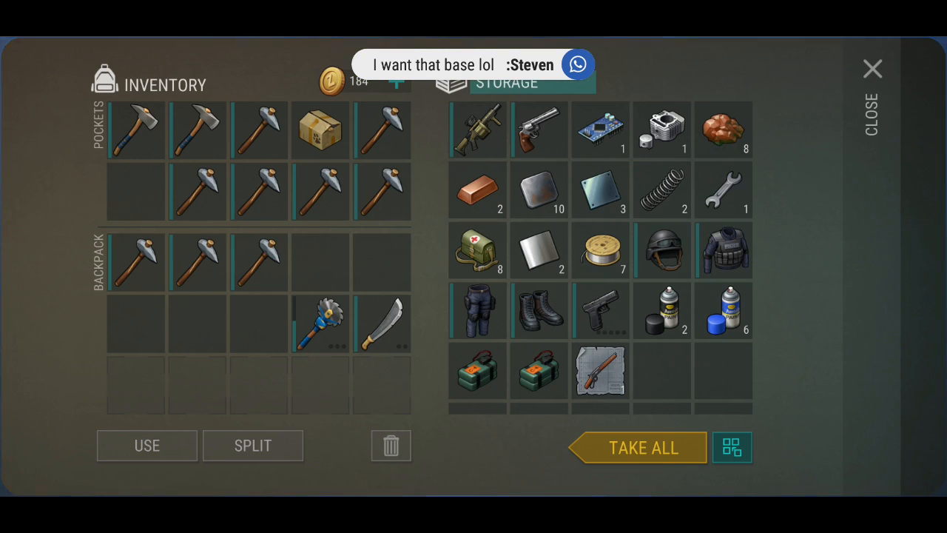
Learn the Improved Handguard blueprint and take both first-aid bags from the crate.
click(599, 372)
click(147, 445)
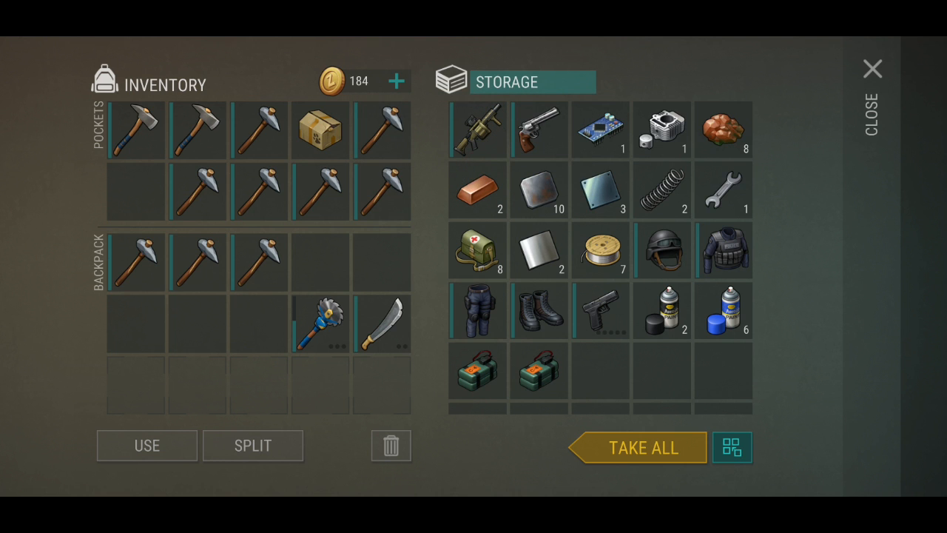
double_click(478, 372)
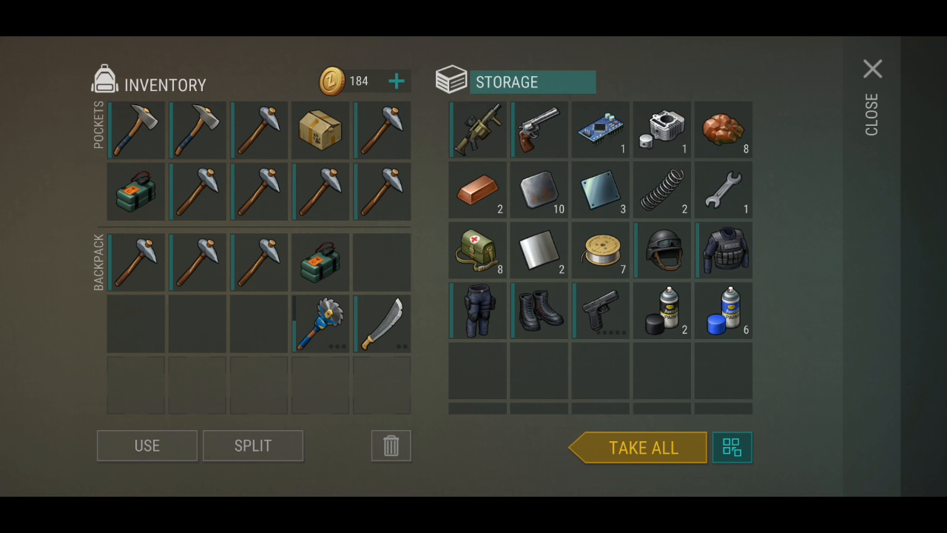
Sort the crate storage, close it and walk away from the box.
click(731, 447)
click(873, 70)
mouse_move(122, 344)
mouse_down()
mouse_move(111, 369)
mouse_move(96, 359)
mouse_move(96, 335)
mouse_up()
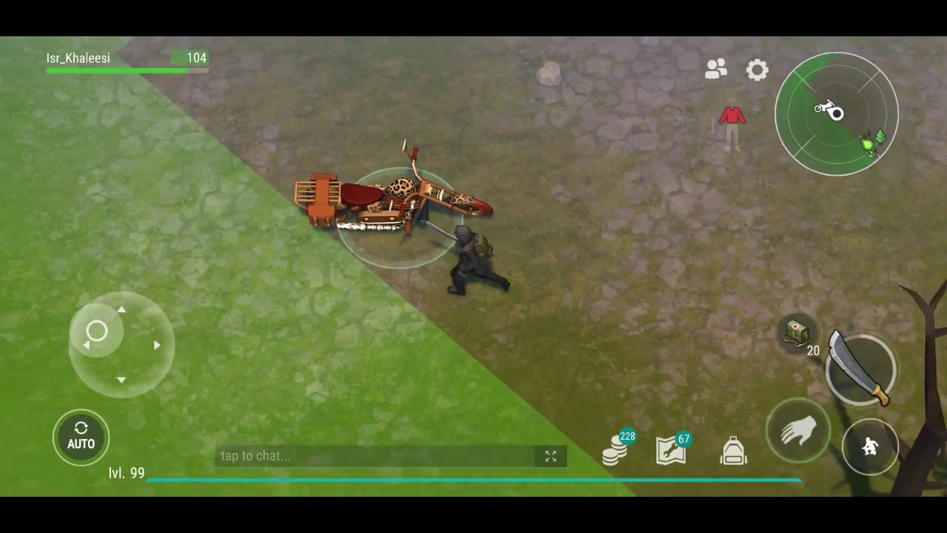
Load both first-aid bags and the Puppy in a Box into the Chopper's baggage.
click(800, 433)
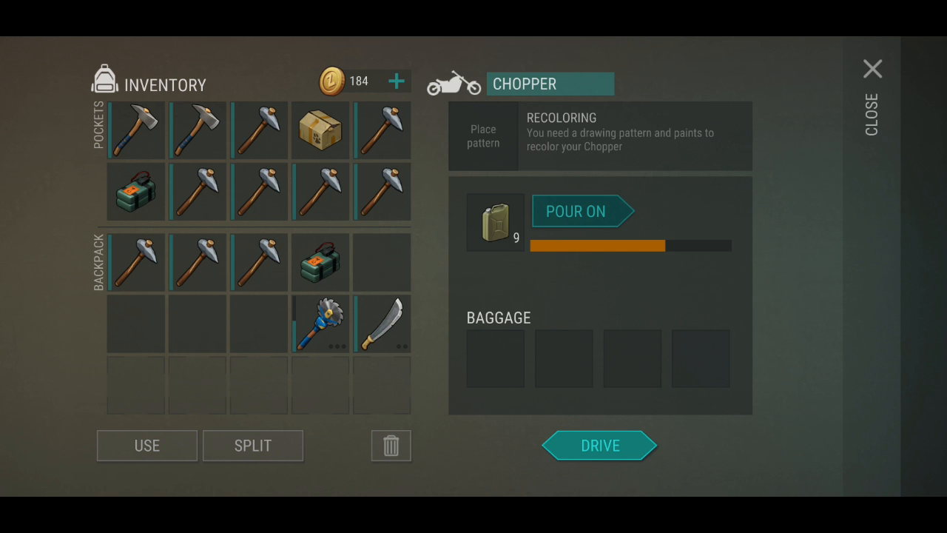
drag(320, 259, 494, 359)
drag(136, 191, 547, 301)
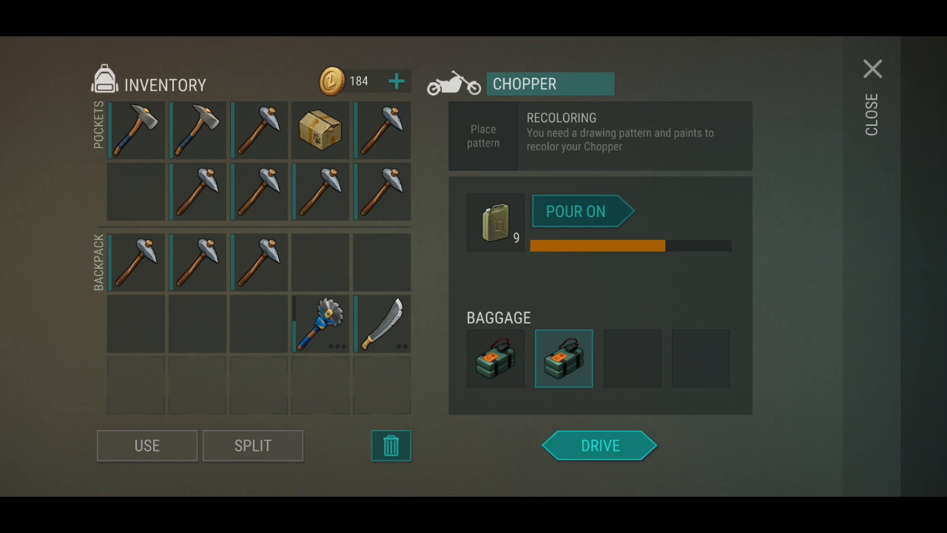
drag(320, 131, 633, 358)
Rearrange the hatchets into pocket slots and drive off onto the world map.
double_click(320, 191)
drag(260, 260, 136, 191)
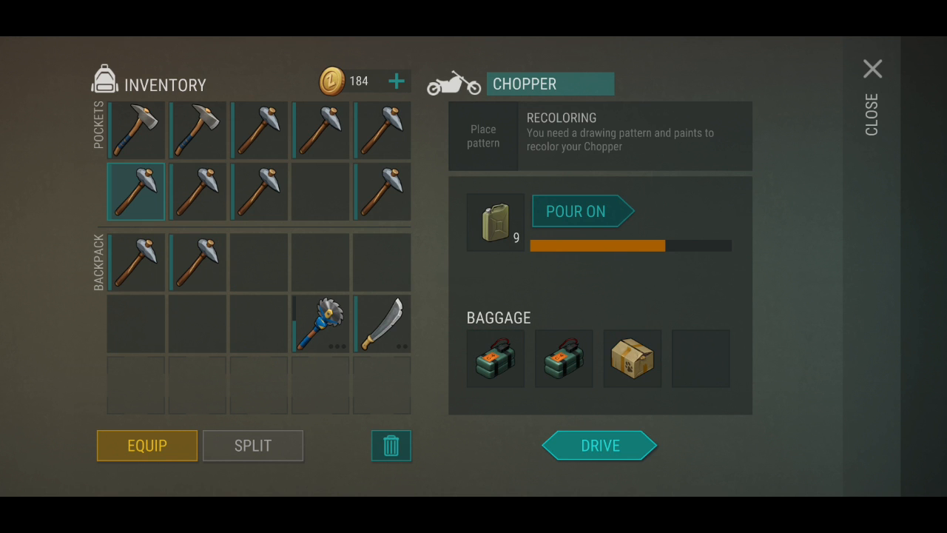
drag(198, 260, 321, 191)
click(599, 445)
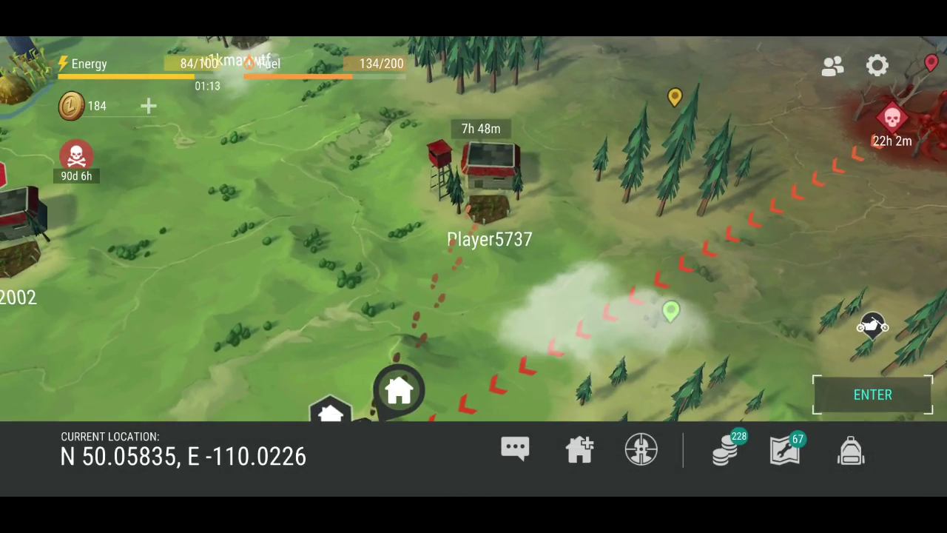
Drive to Player5737's base on the world map and enter it on arrival.
click(399, 388)
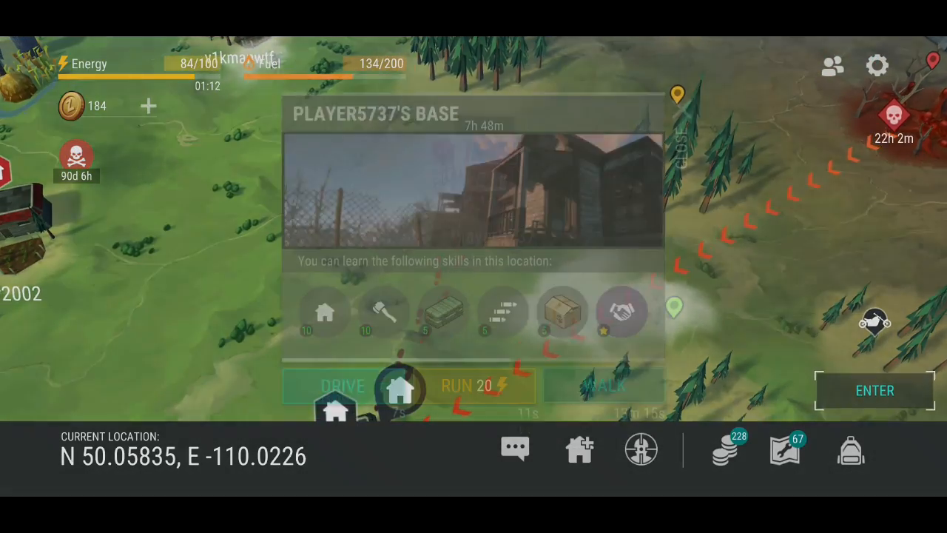
click(680, 113)
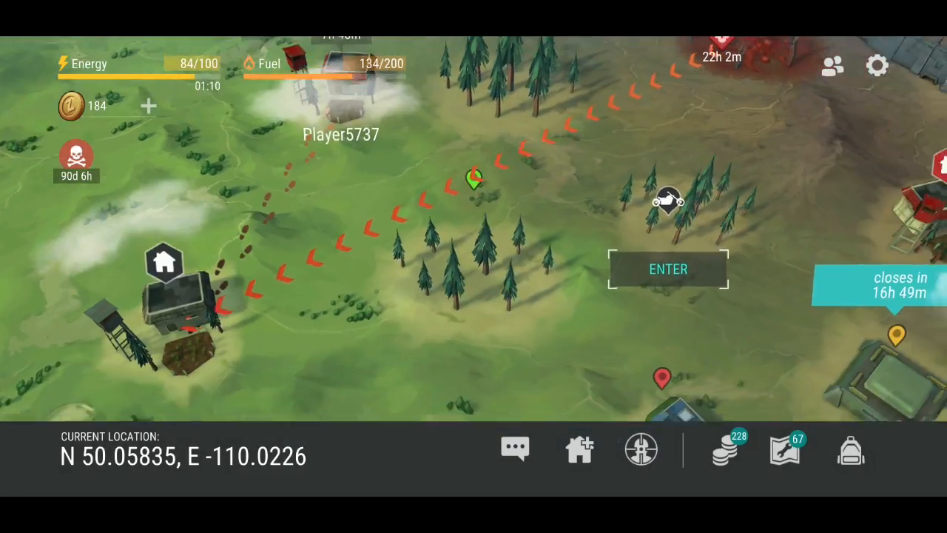
click(340, 104)
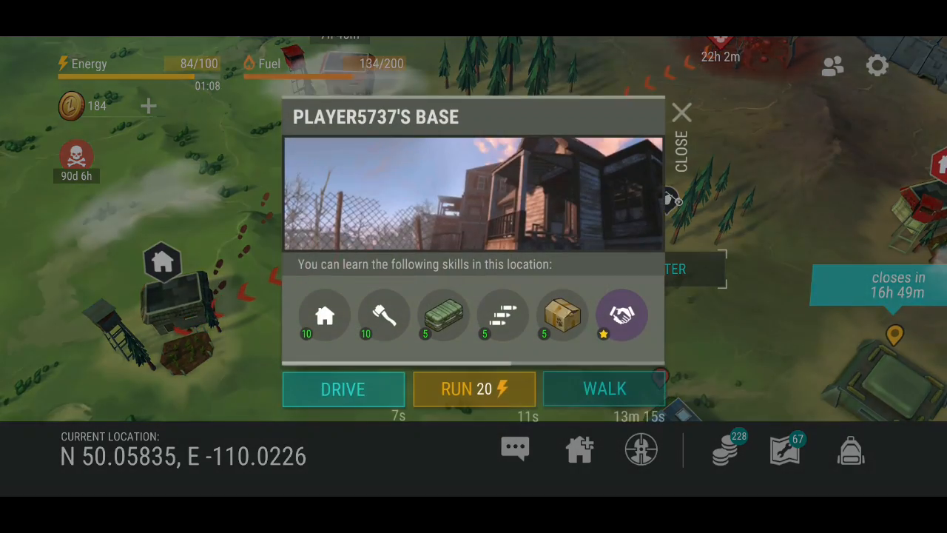
click(342, 390)
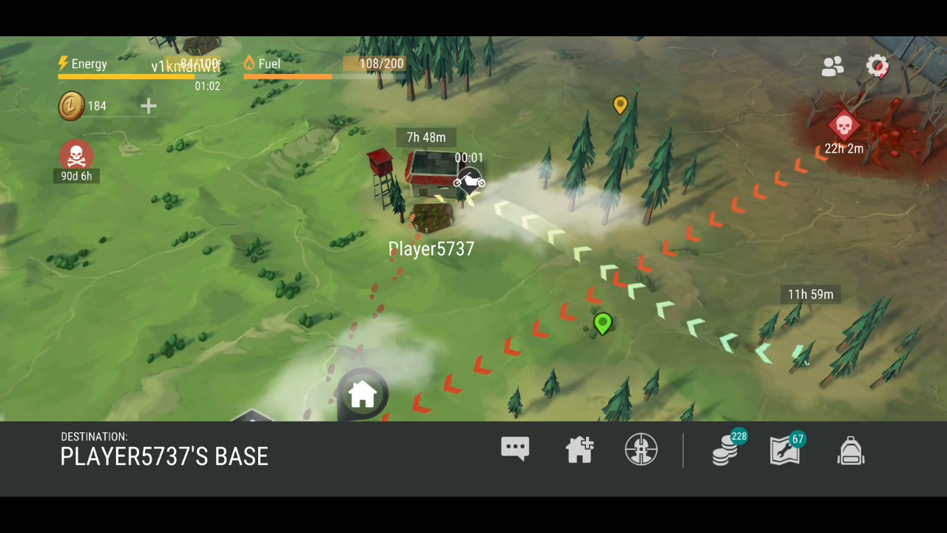
click(425, 249)
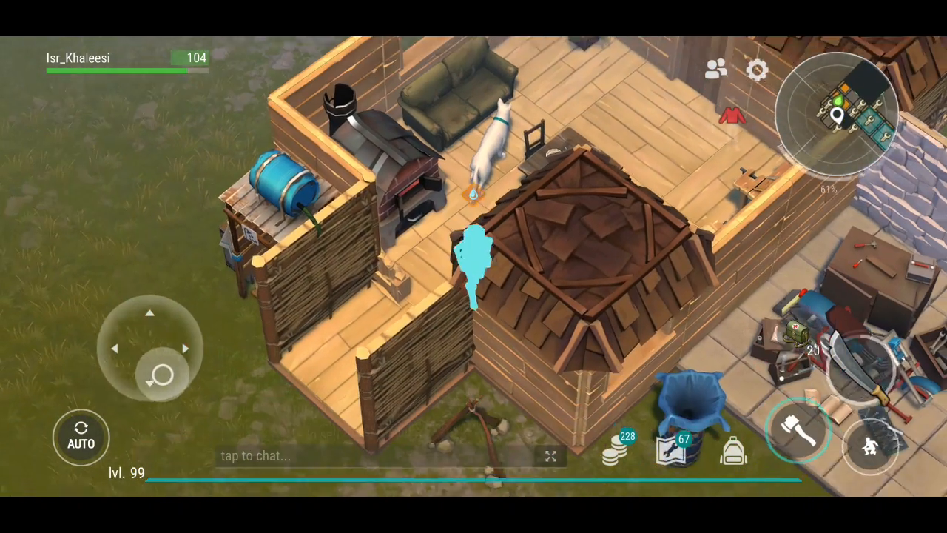
Walk through the house, break the inner wall and exit onto the grass.
mouse_move(163, 373)
mouse_down()
mouse_move(198, 377)
mouse_move(157, 334)
mouse_move(191, 318)
mouse_up()
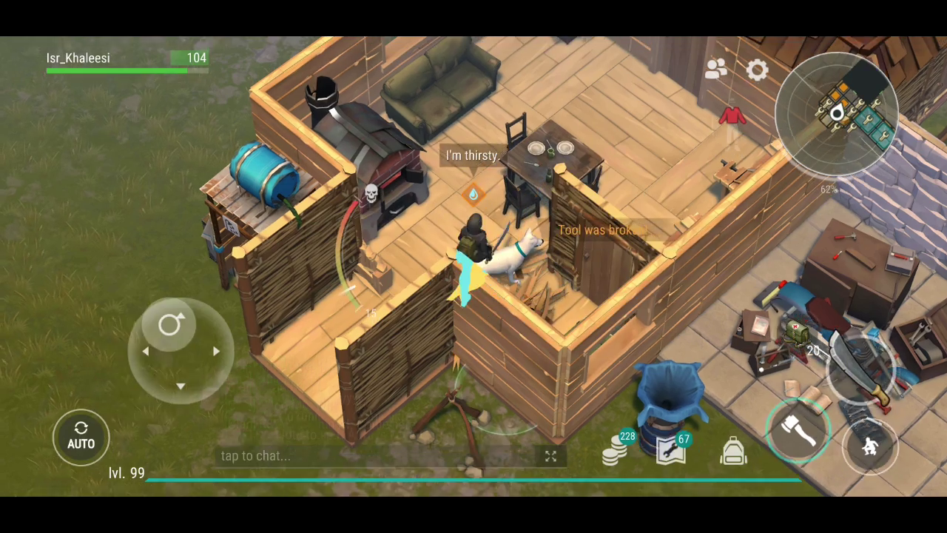
mouse_move(140, 364)
mouse_down()
mouse_move(155, 285)
mouse_move(141, 364)
mouse_up()
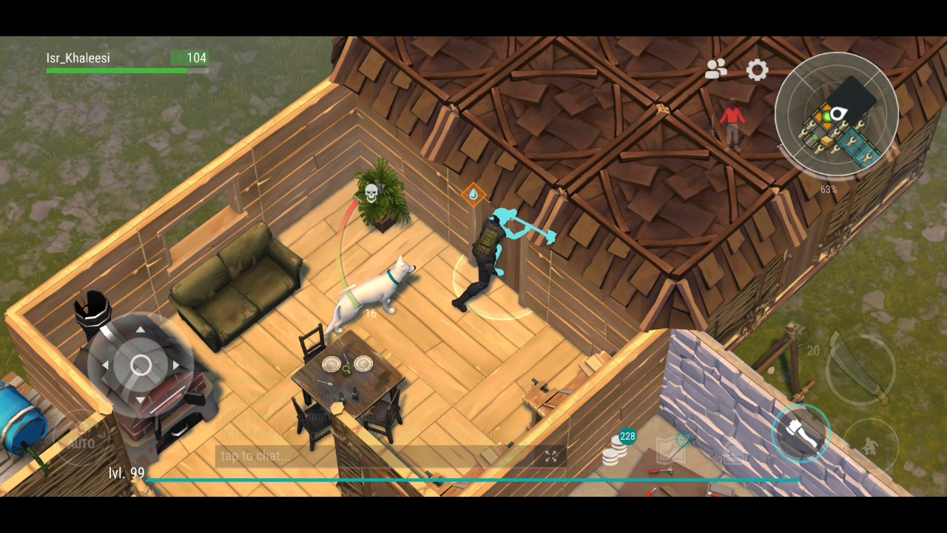
drag(140, 364, 119, 385)
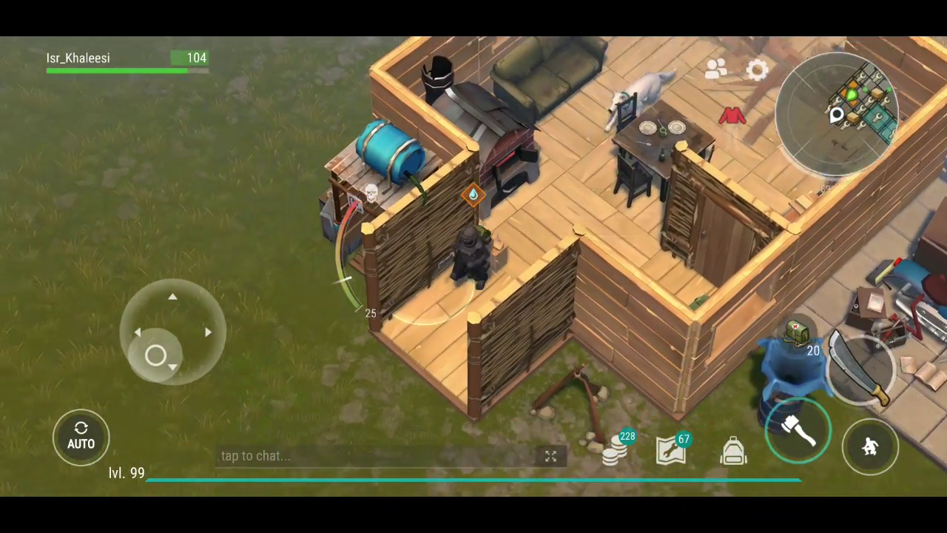
drag(156, 356, 141, 364)
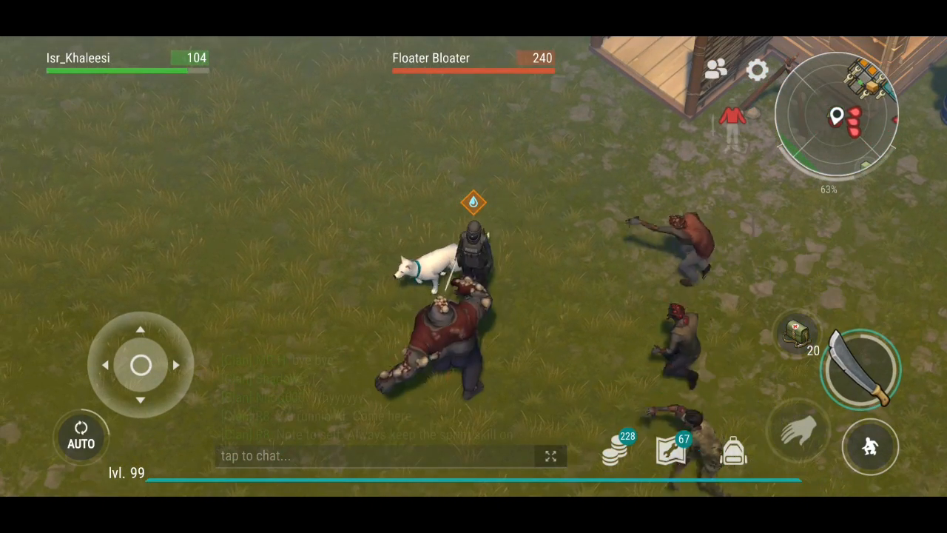
Swap equipment in the inventory mid-fight and return to kill the zombies.
click(799, 337)
click(872, 70)
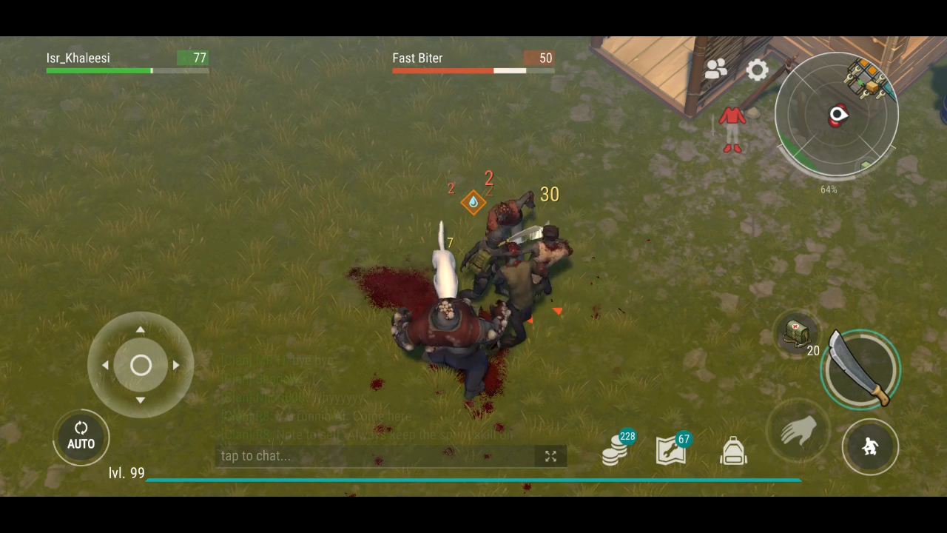
click(799, 336)
click(476, 322)
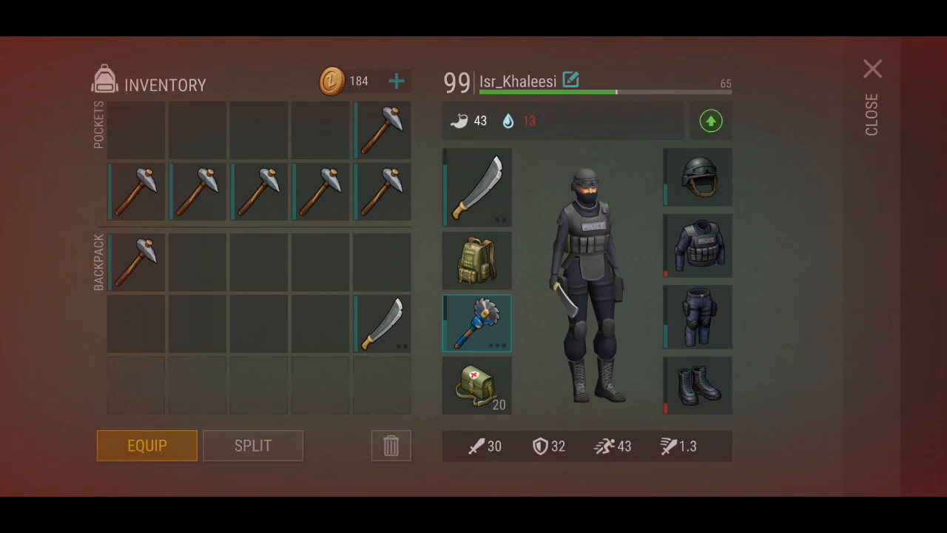
click(872, 70)
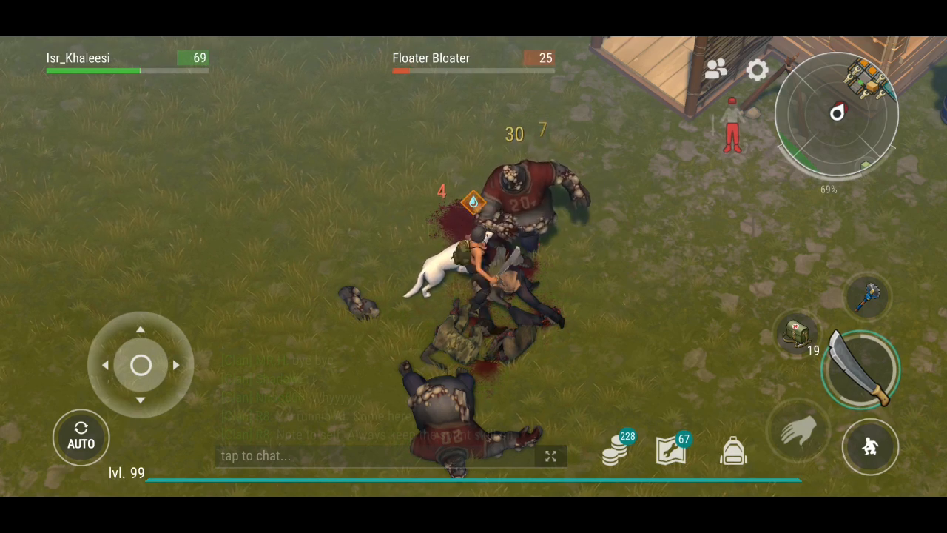
Walk from the corpses to the wrecked car and open its chest.
drag(131, 315, 152, 334)
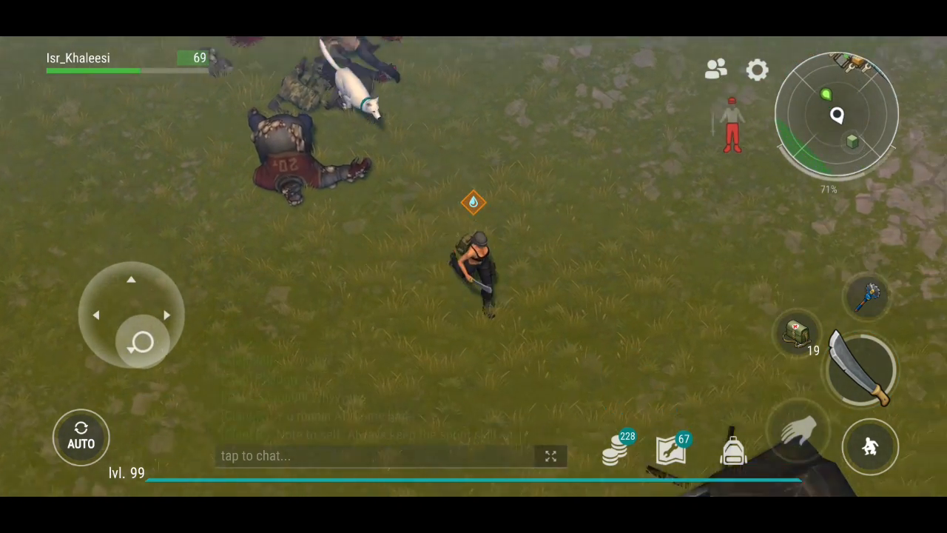
click(800, 434)
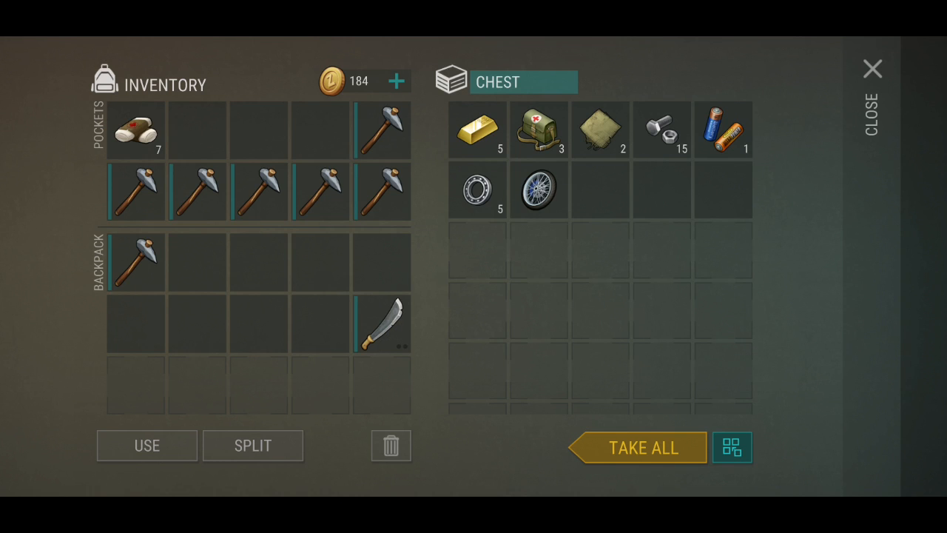
Close the chest, walk up to the small box and take its iron bars.
click(873, 69)
mouse_move(176, 354)
mouse_down()
mouse_move(166, 325)
mouse_move(194, 332)
mouse_up()
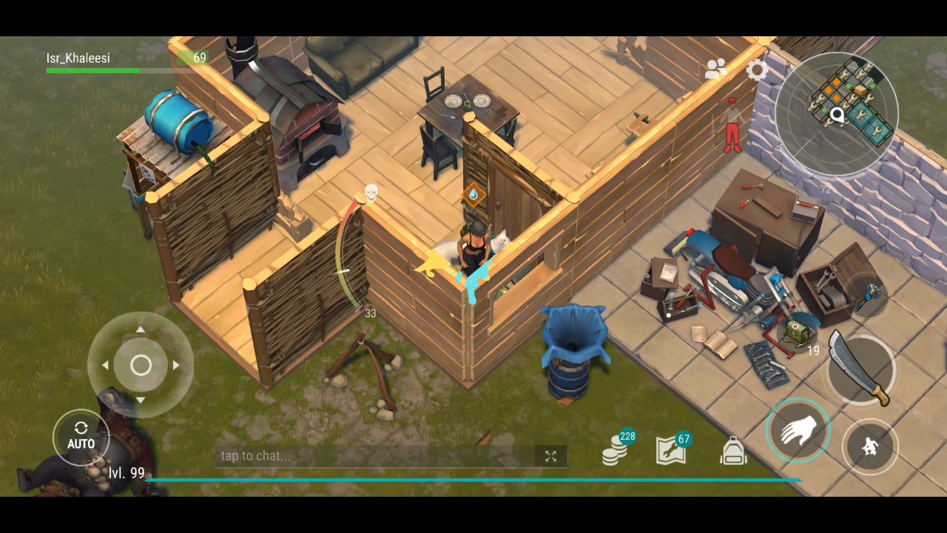
click(801, 432)
click(731, 447)
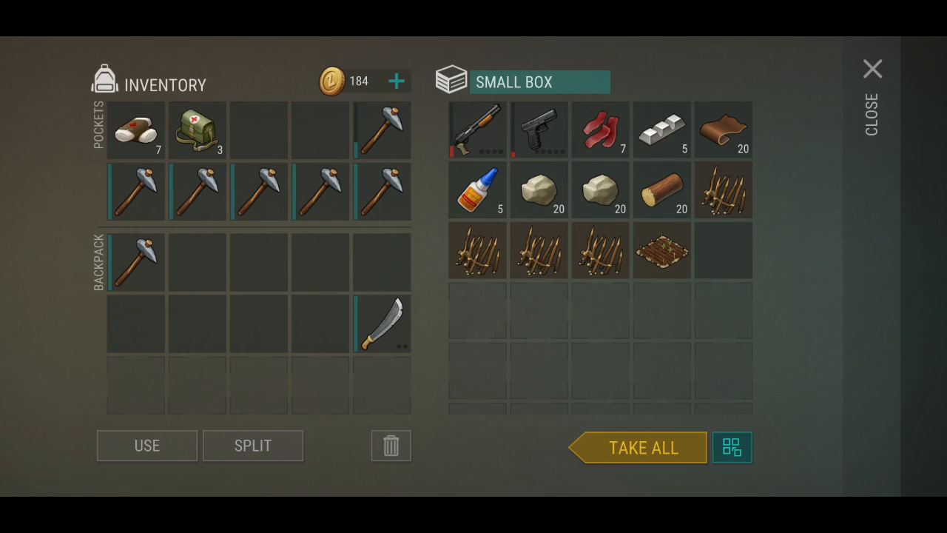
click(661, 130)
click(873, 70)
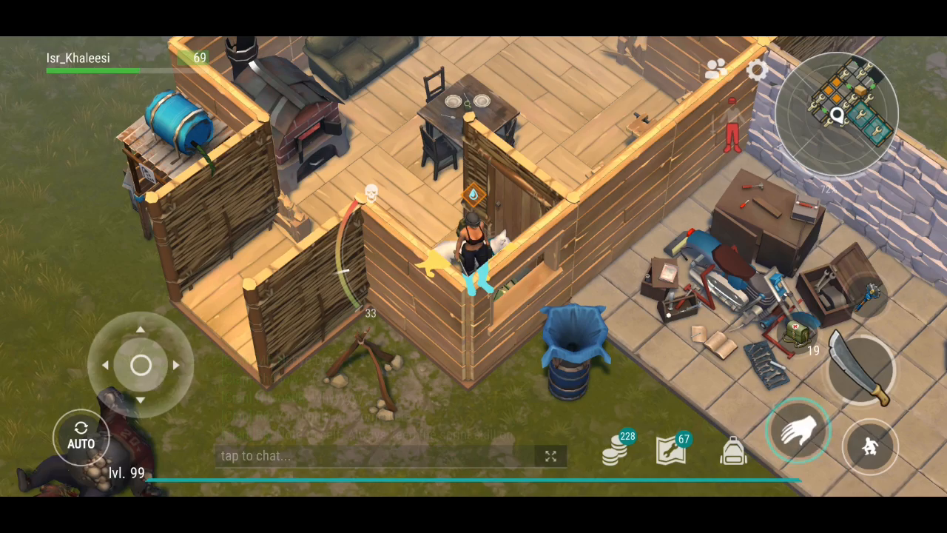
Walk through the campfire rooms to the woodworking bench and open its storage.
drag(174, 348, 222, 318)
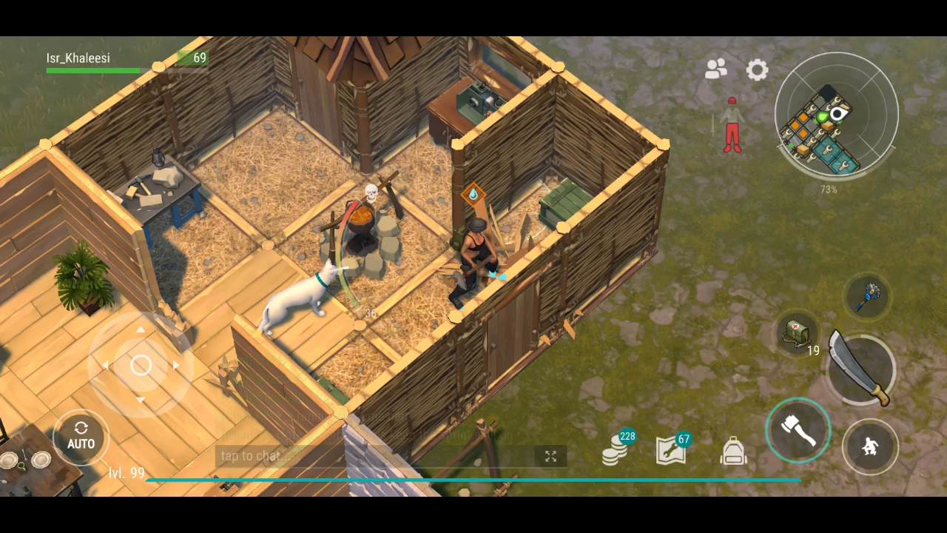
drag(141, 366, 163, 329)
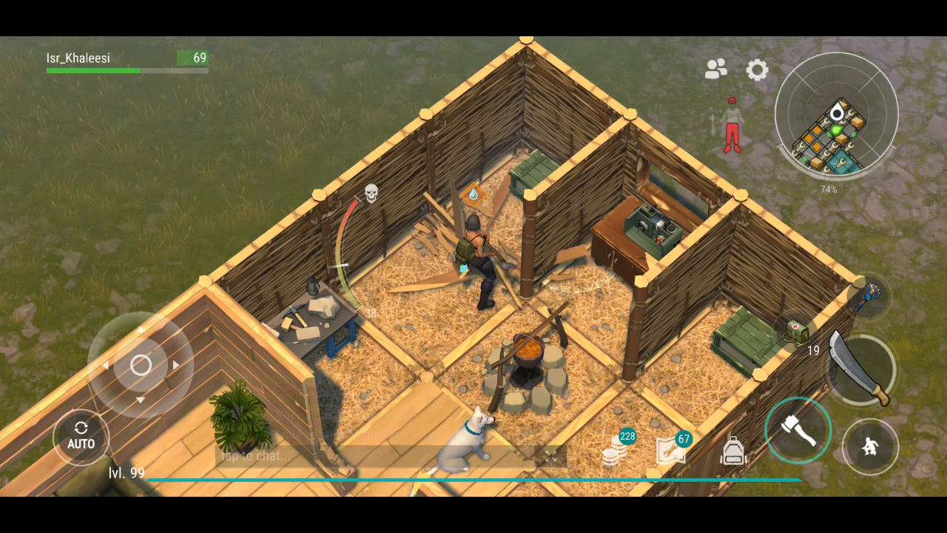
mouse_move(140, 366)
mouse_down()
mouse_move(111, 340)
mouse_move(170, 326)
mouse_up()
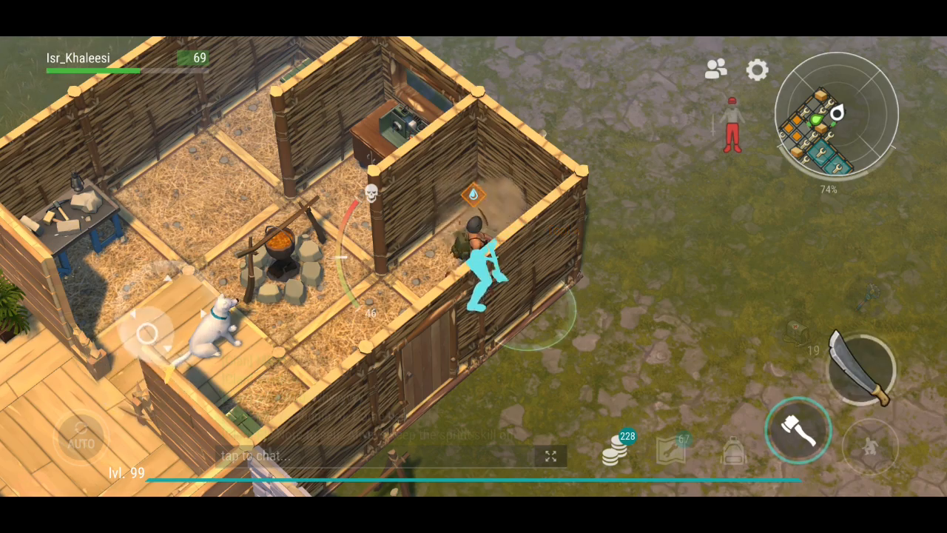
drag(141, 366, 104, 326)
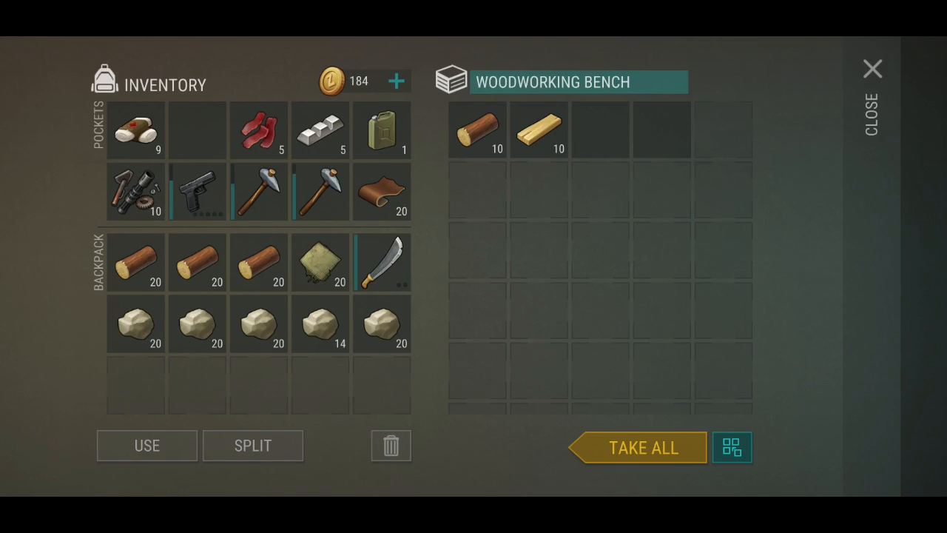
Take the planks from the woodworking bench and close its storage.
key(Escape)
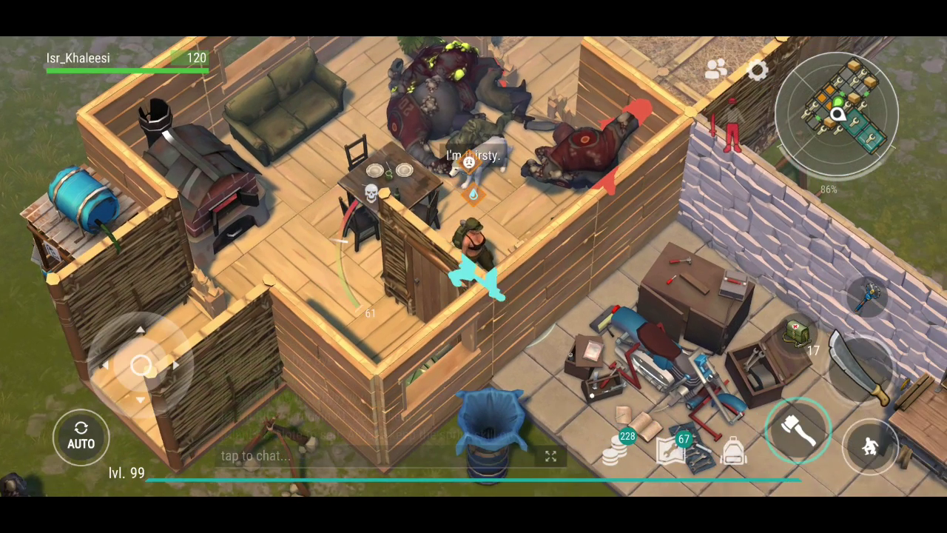
click(802, 433)
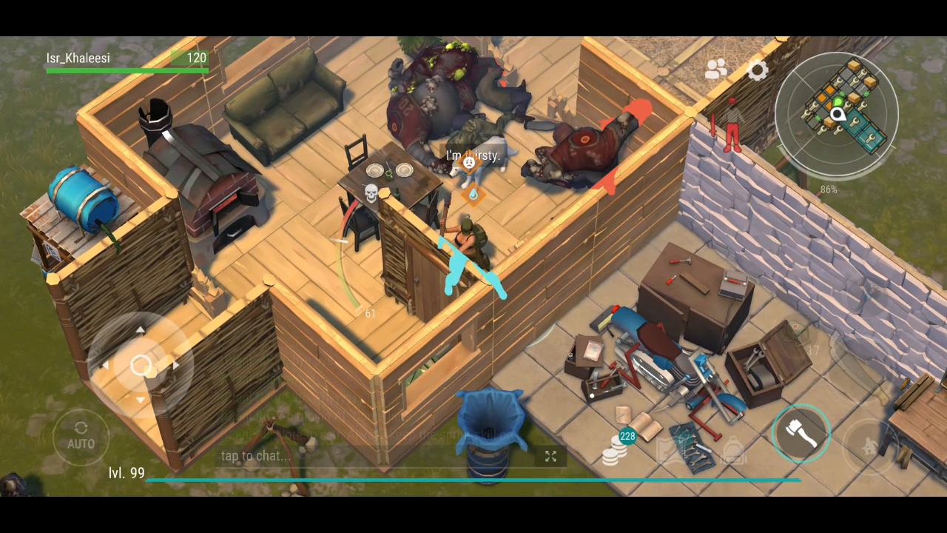
click(803, 436)
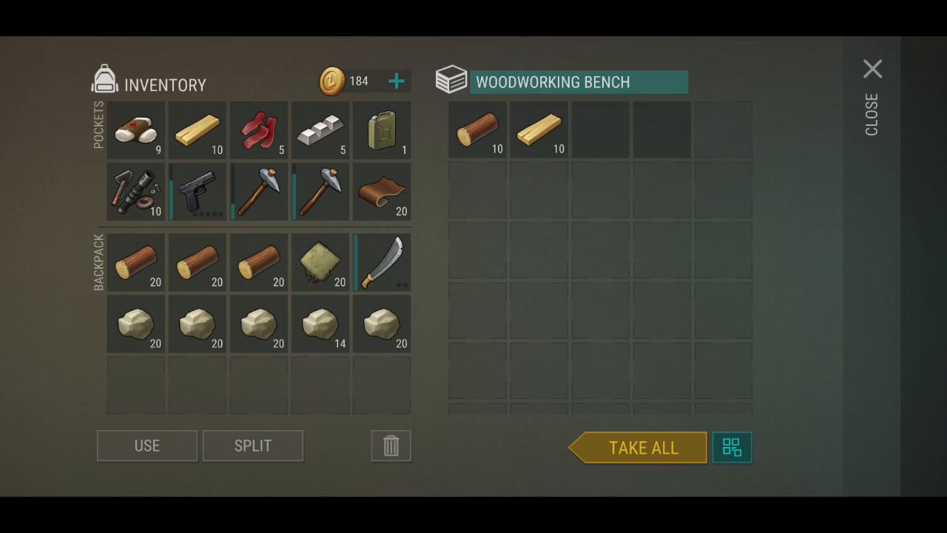
key(Escape)
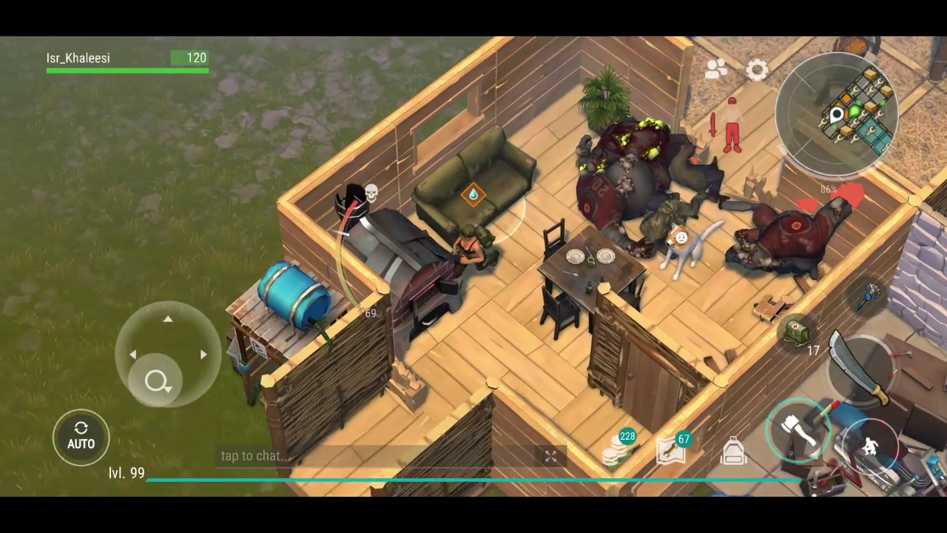
Walk out to the Chopper, check its fuel and baggage, then head back inside.
drag(166, 355, 166, 400)
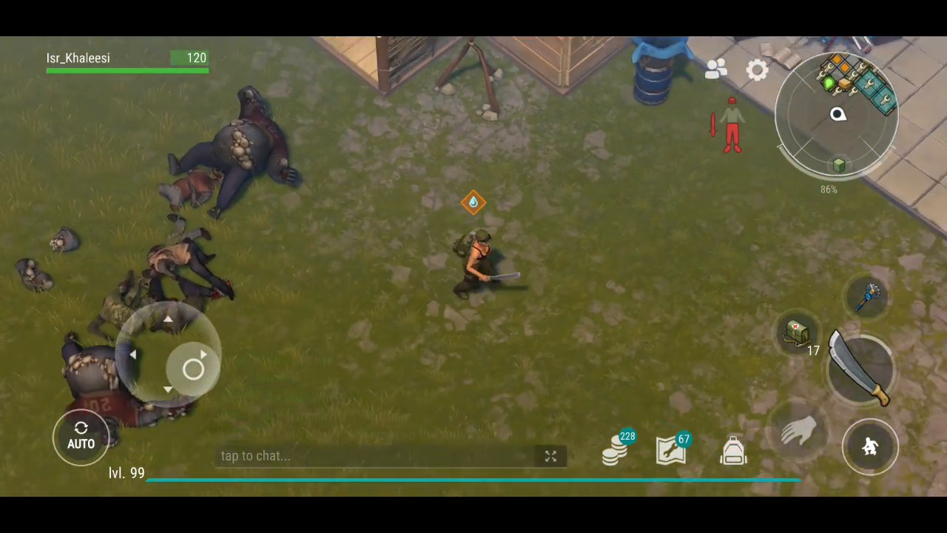
drag(167, 355, 167, 399)
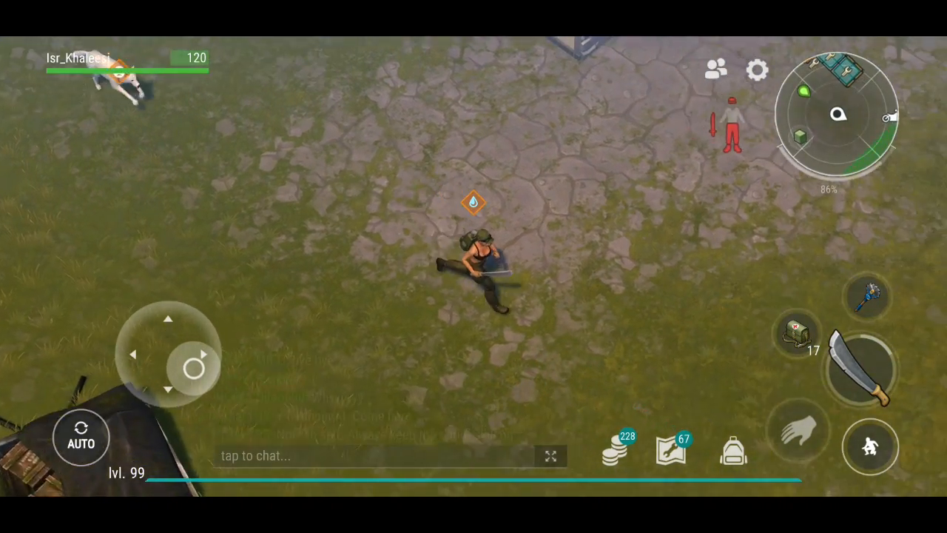
drag(166, 355, 192, 363)
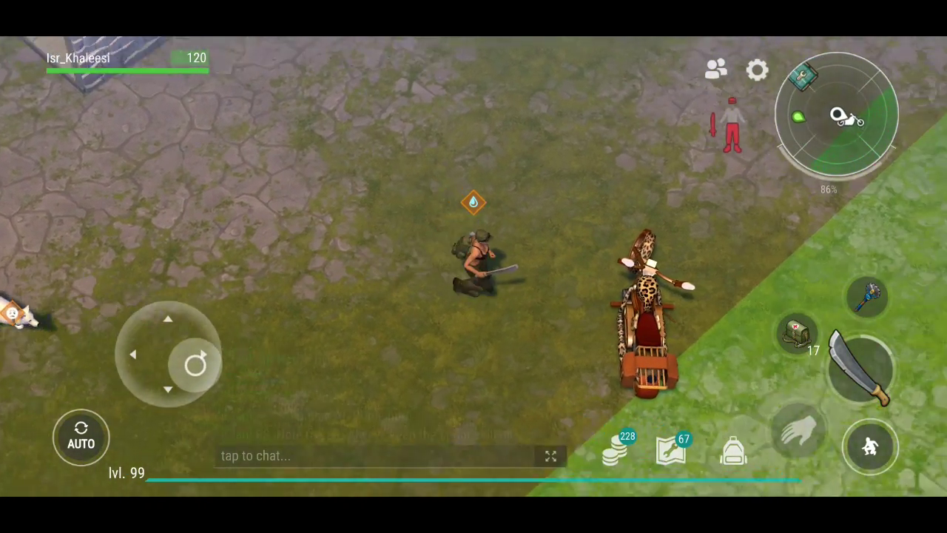
click(643, 311)
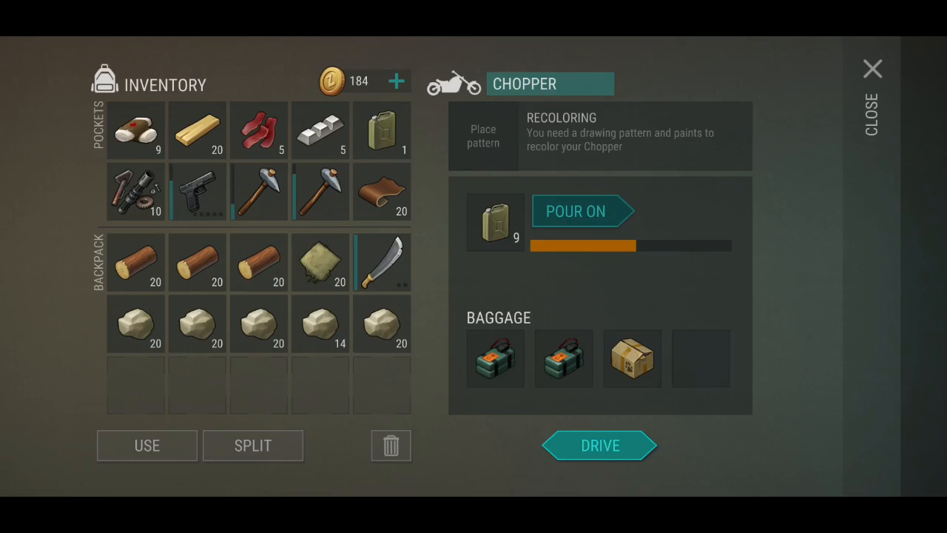
click(873, 69)
mouse_move(178, 367)
mouse_down()
mouse_move(148, 355)
mouse_move(152, 348)
mouse_move(159, 341)
mouse_move(192, 377)
mouse_up()
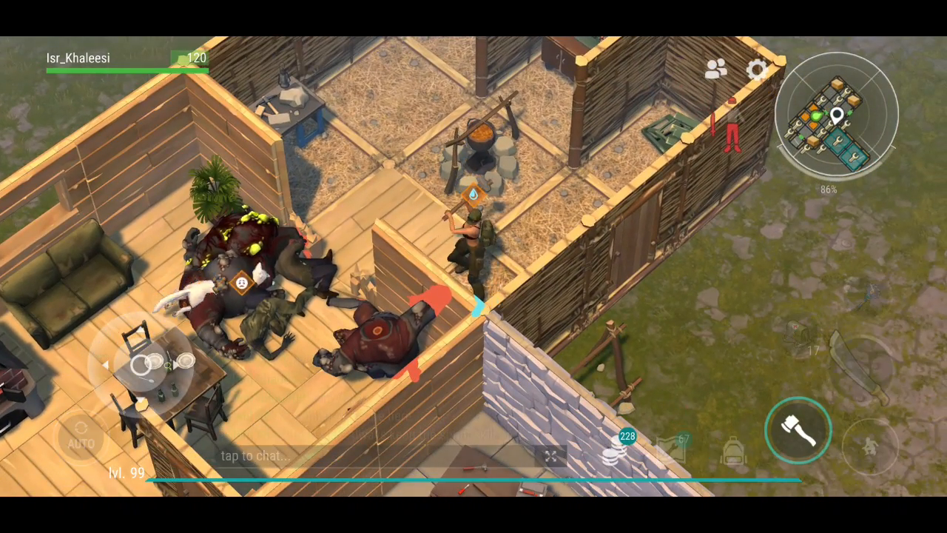
Break past the doorway wall and empty the woodworking bench of its logs.
click(799, 431)
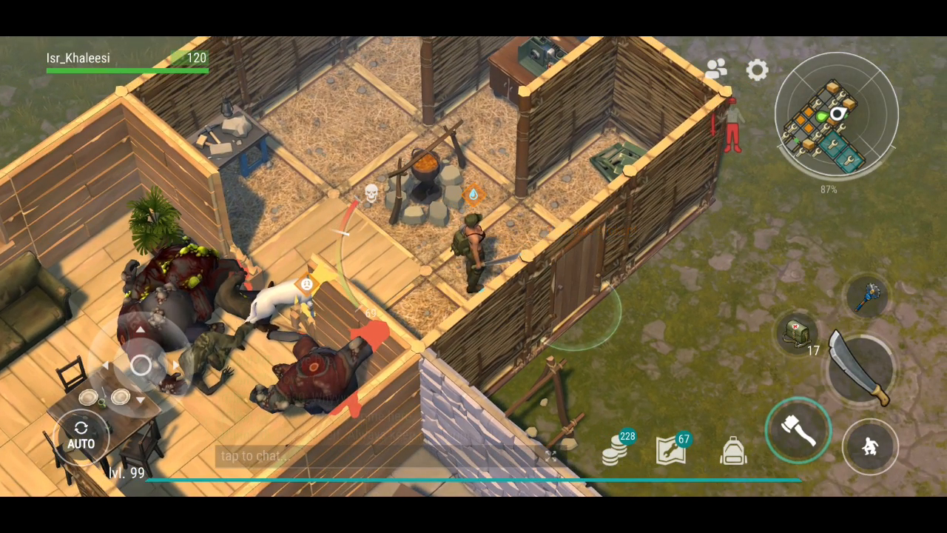
drag(140, 366, 126, 347)
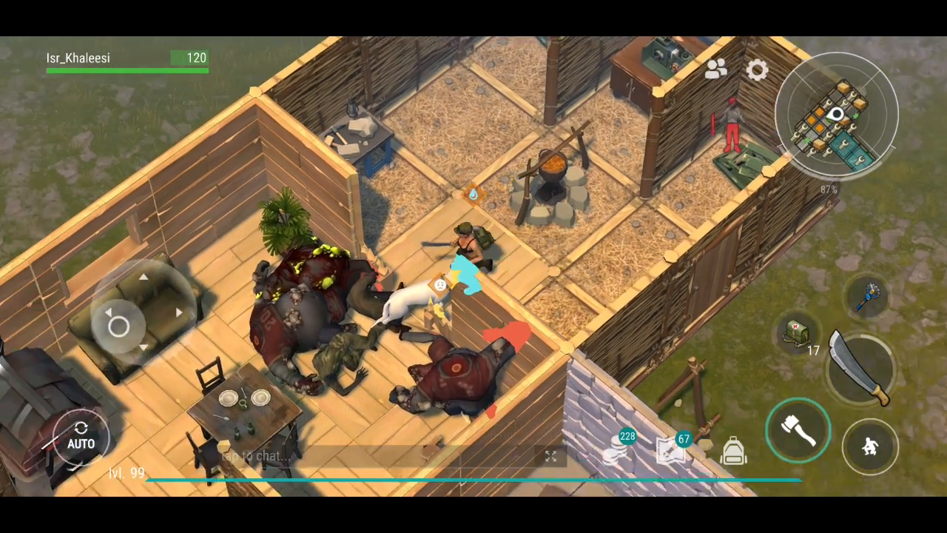
click(414, 384)
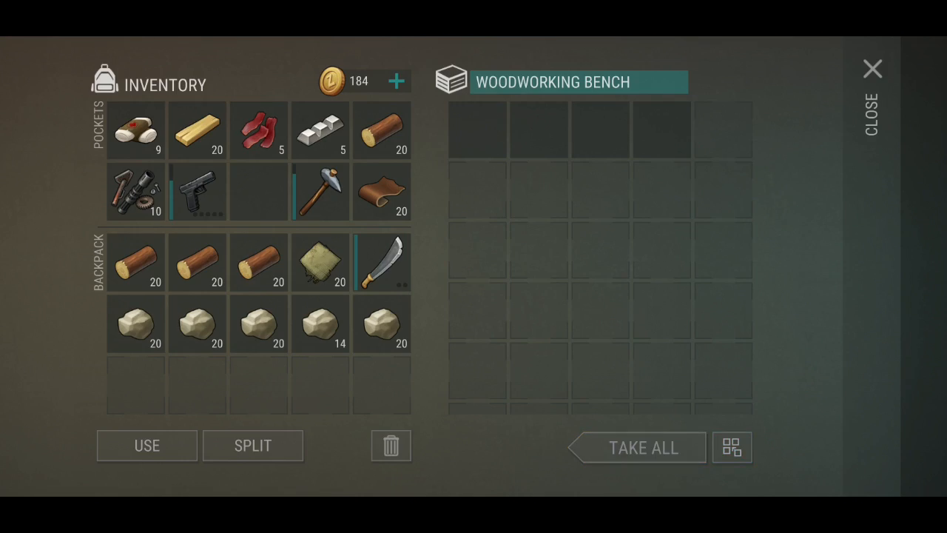
click(873, 68)
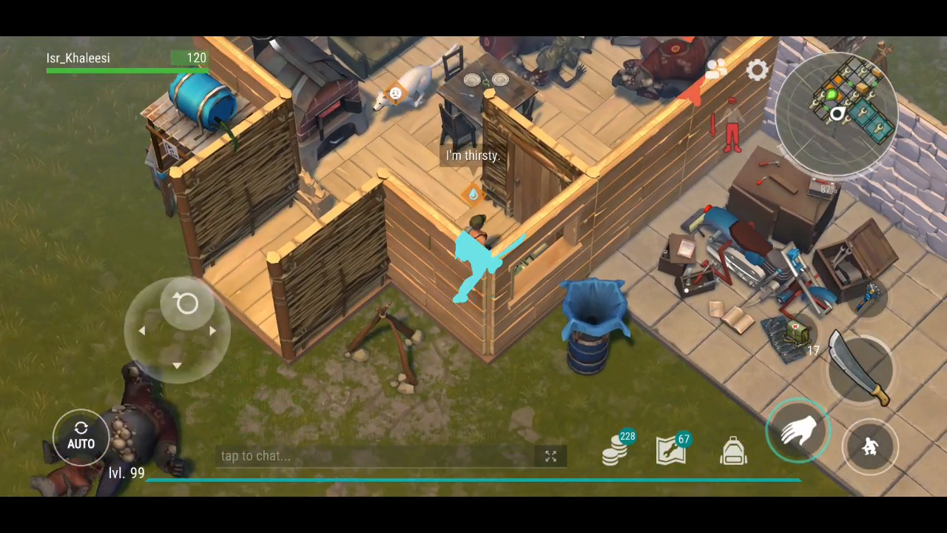
Search three small boxes around the base, pocketing five logs from one.
click(798, 436)
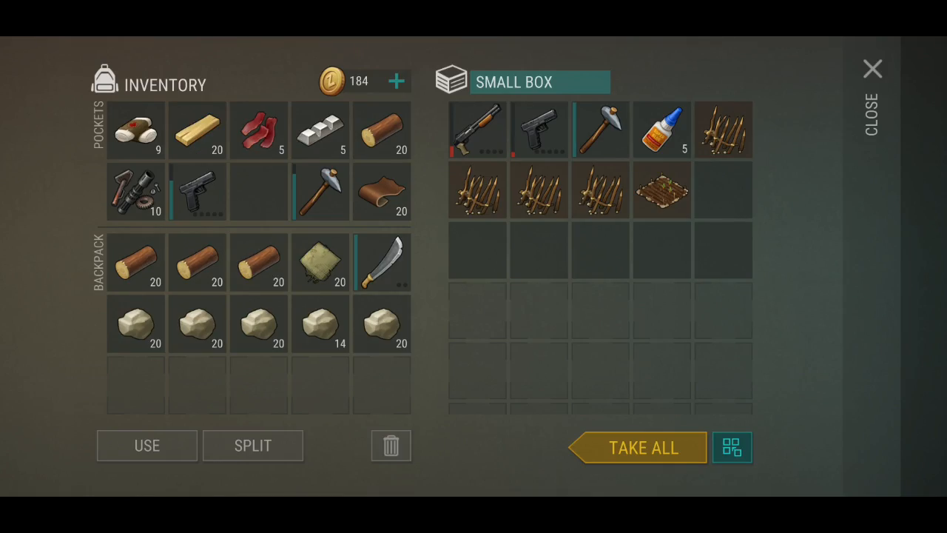
click(873, 69)
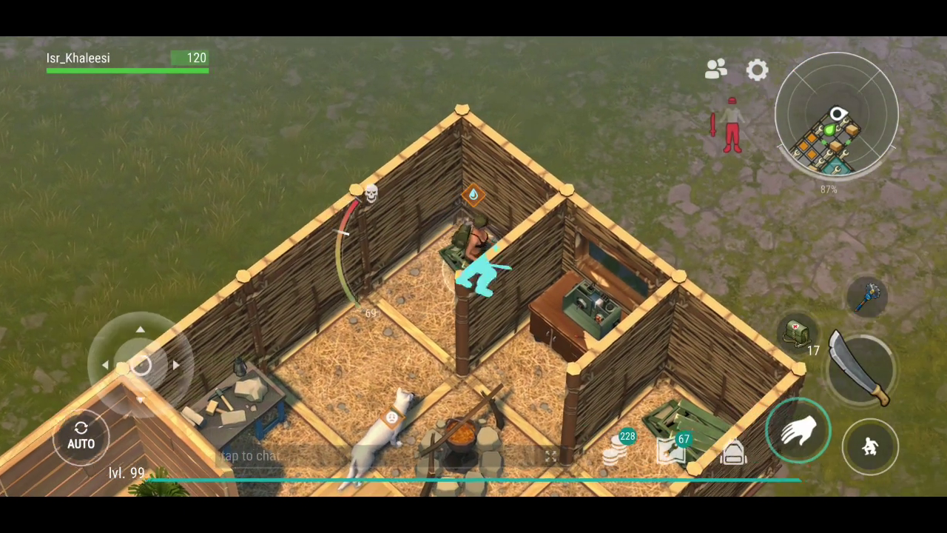
click(799, 429)
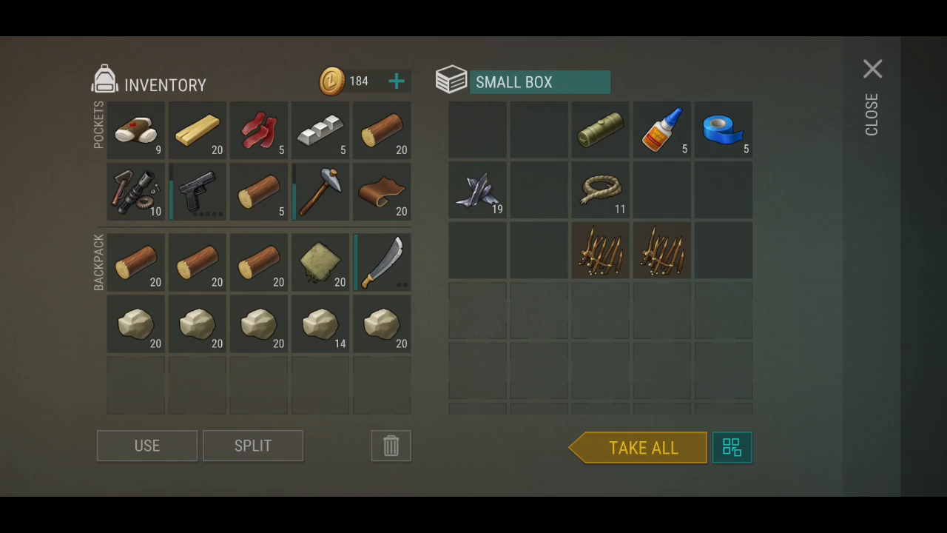
click(872, 70)
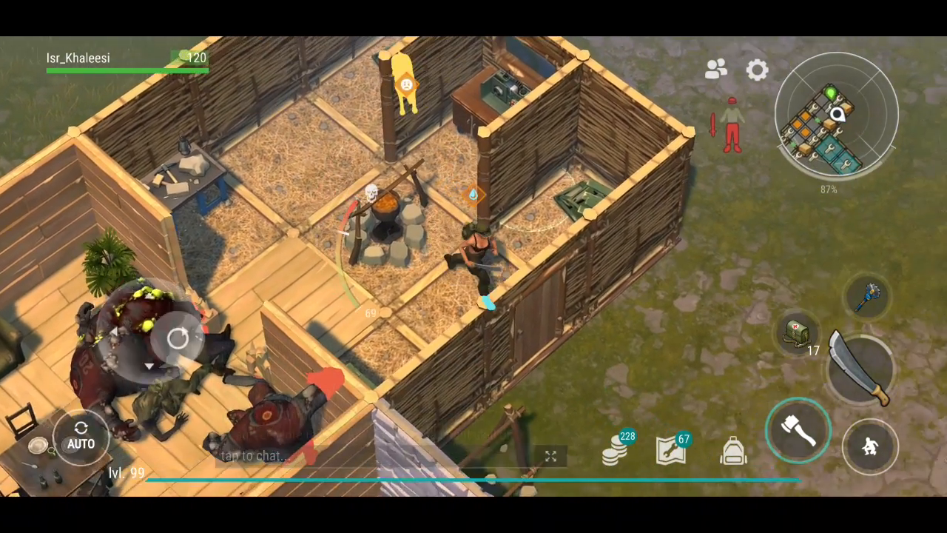
click(799, 429)
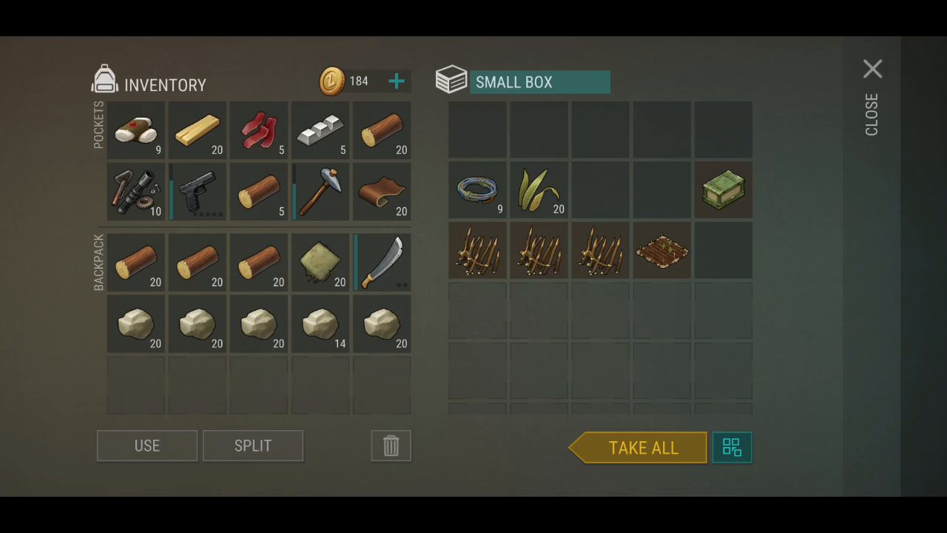
click(873, 69)
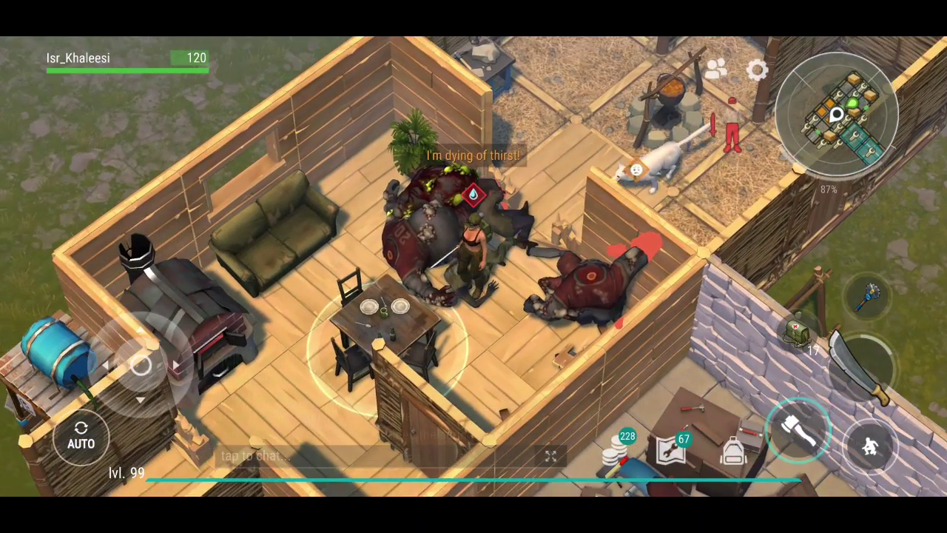
Eat jerky from the inventory to restore health.
click(732, 450)
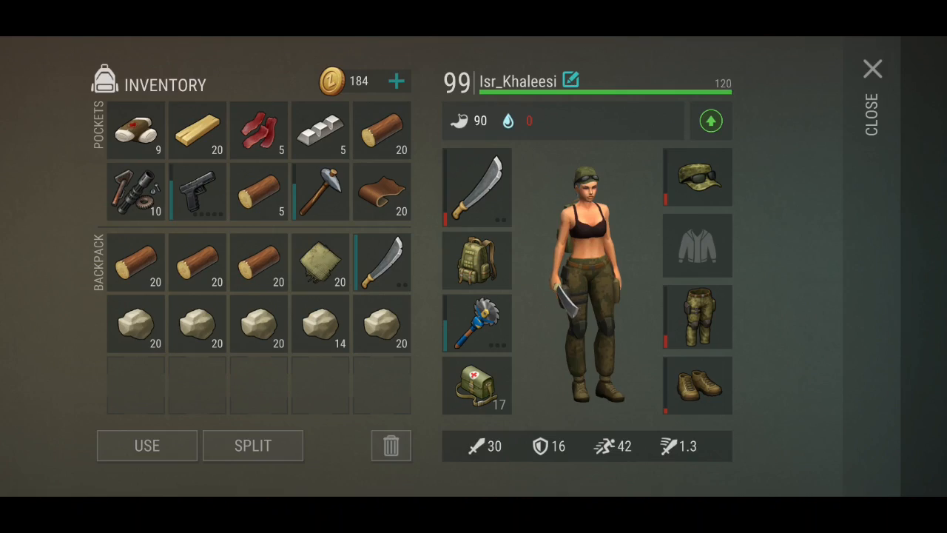
click(872, 69)
click(732, 450)
click(873, 69)
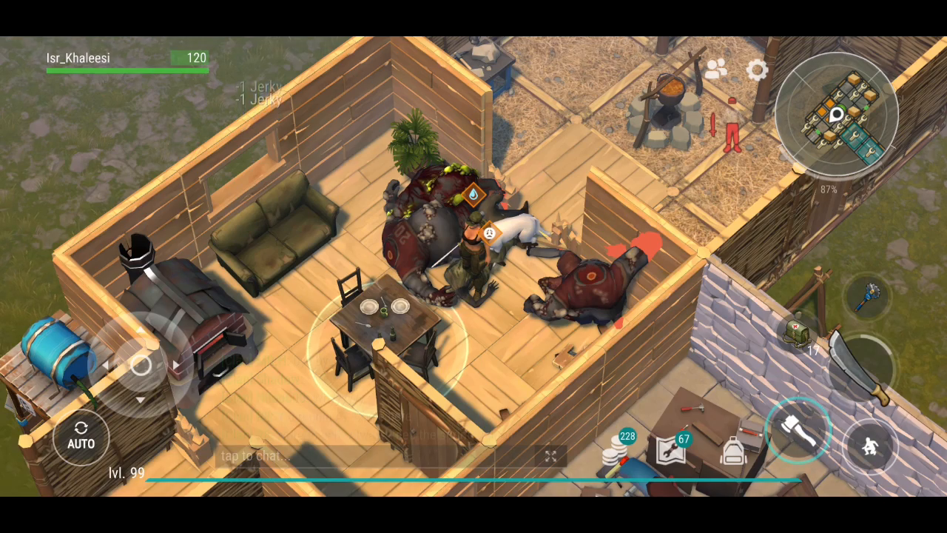
Check the melting furnace, then walk out past the truck and zombies to the world map.
drag(141, 364, 104, 364)
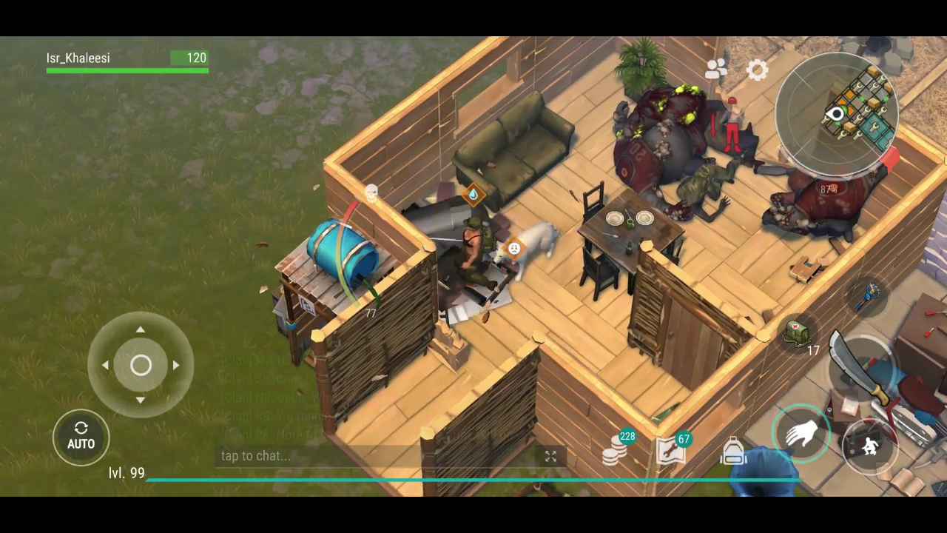
click(414, 207)
click(873, 70)
drag(141, 364, 103, 343)
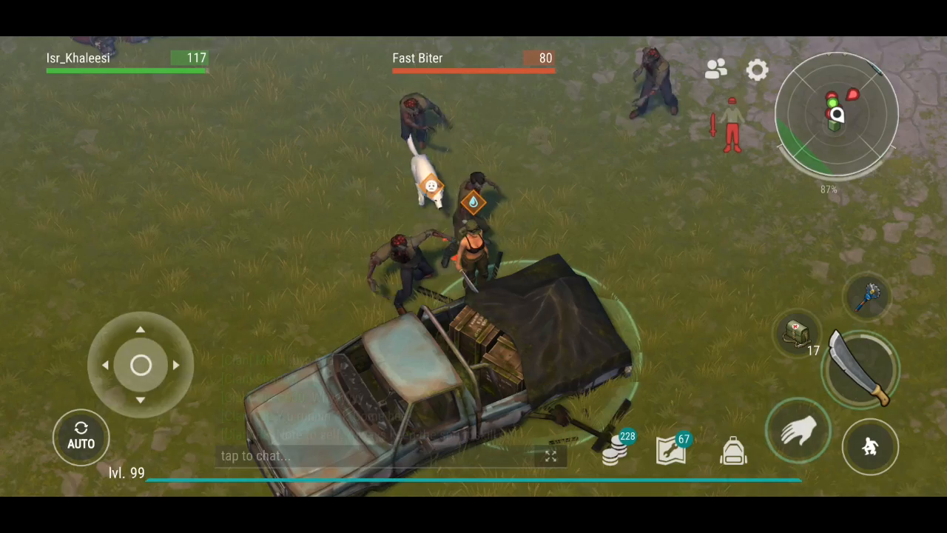
mouse_move(141, 364)
mouse_down()
mouse_move(176, 374)
mouse_move(170, 394)
mouse_up()
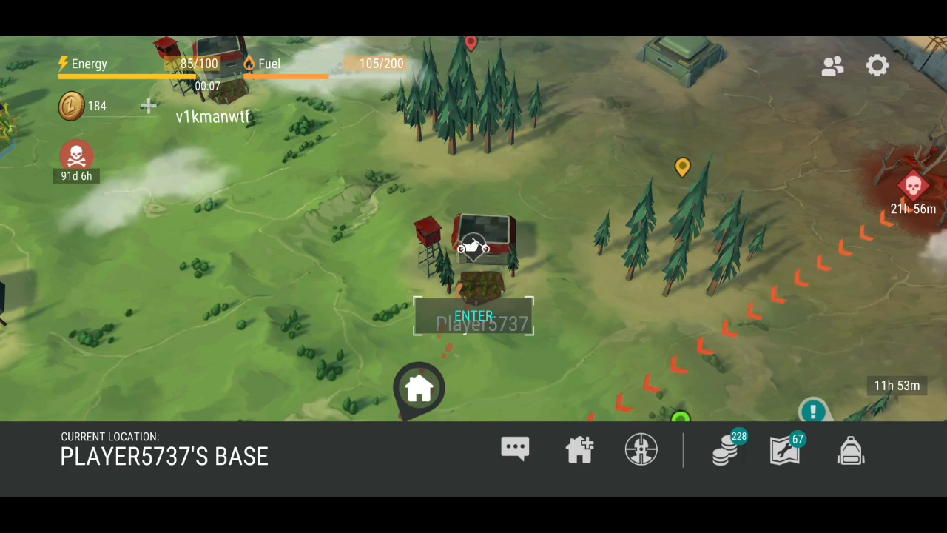
Locate the Home marker on the world map and set off walking toward it.
drag(296, 333, 547, 192)
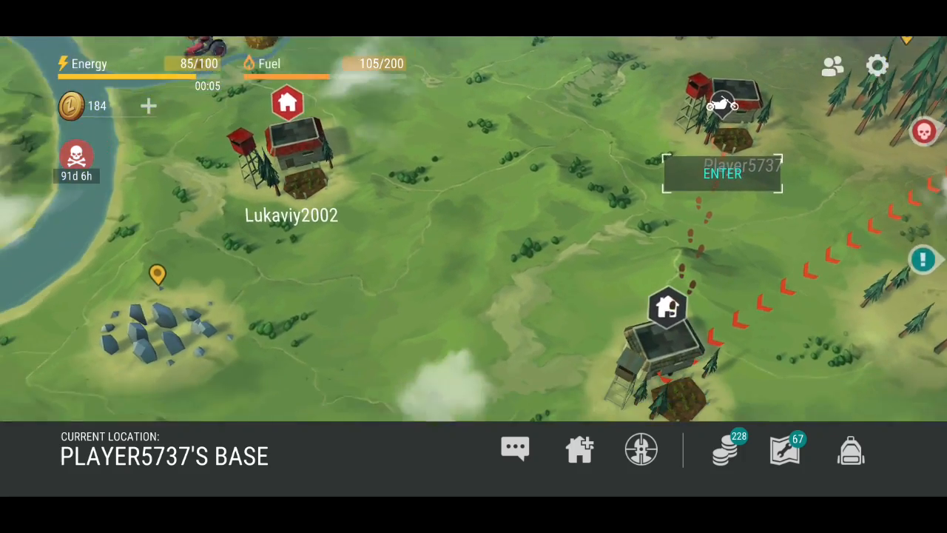
drag(474, 296, 444, 222)
click(633, 215)
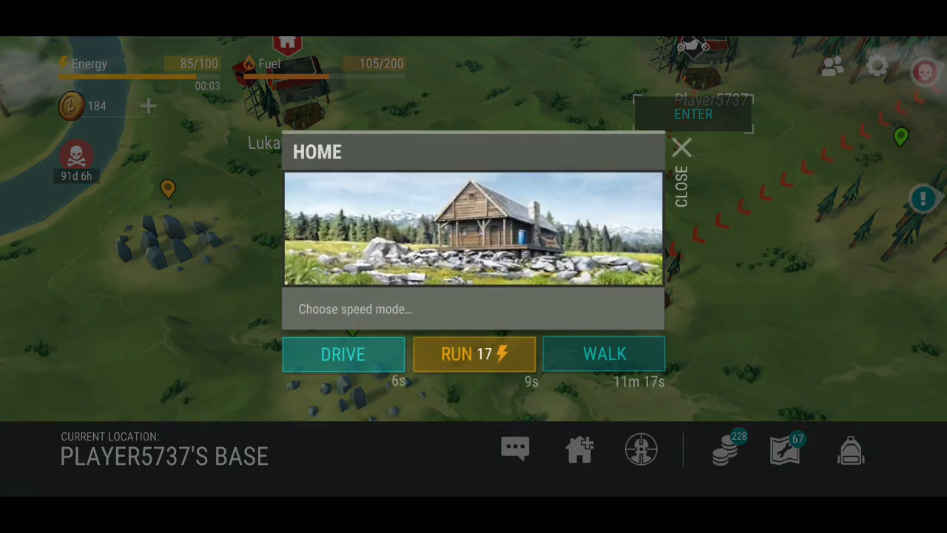
click(605, 354)
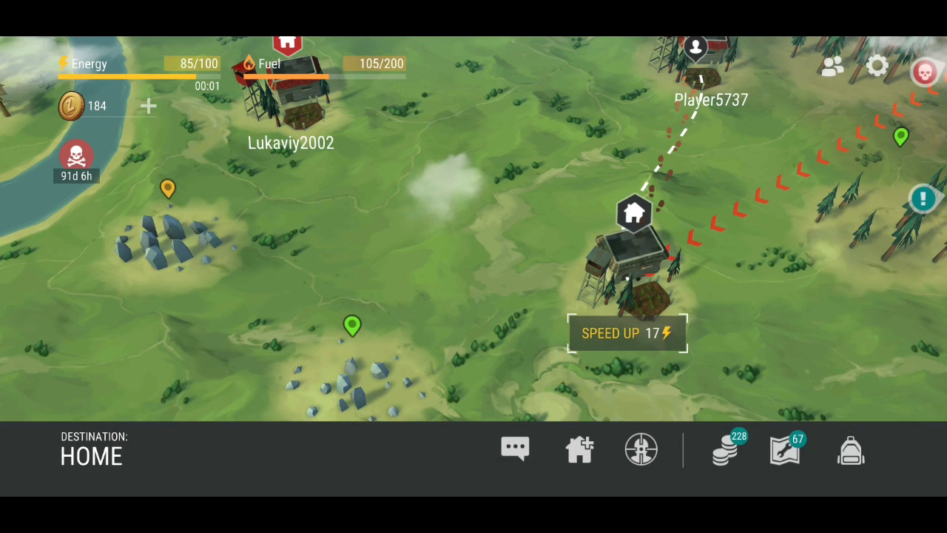